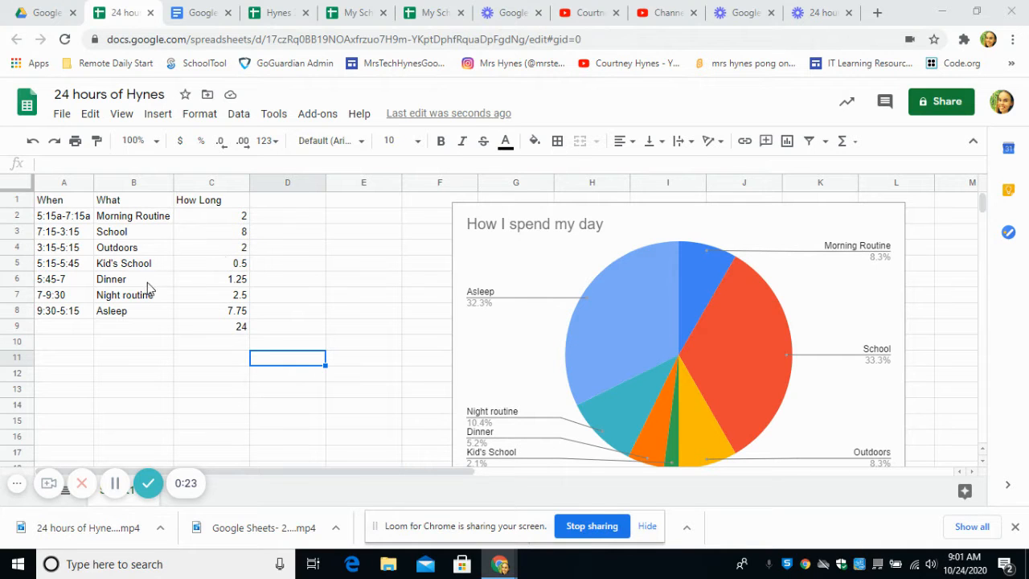
Examine the schedule rows, the How Long values in C2:C8, the list of functions and the total formula in C9
{"action": "left_click_drag", "start_coordinate": [72, 219], "coordinate": [212, 219]}
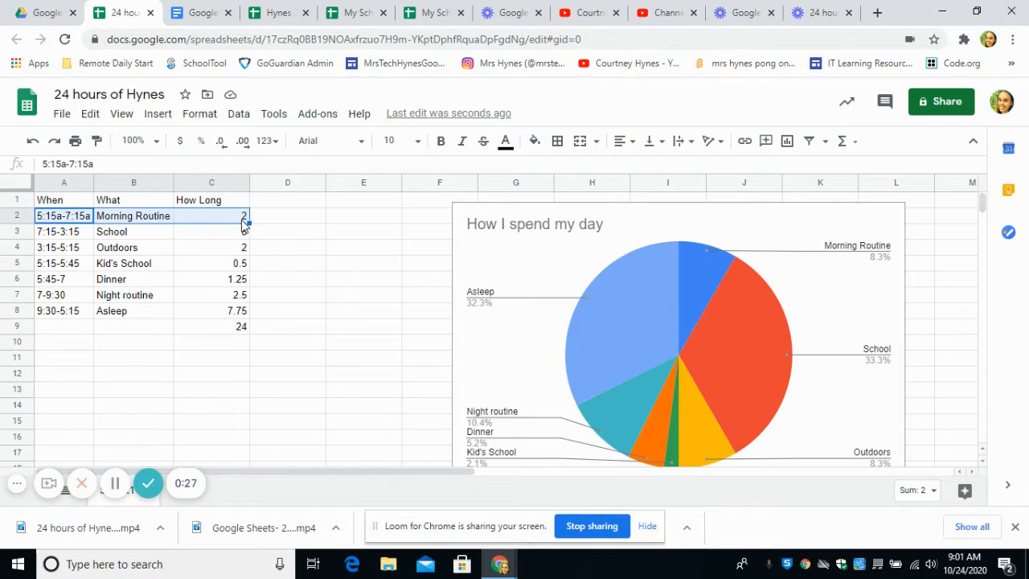
{"action": "left_click", "coordinate": [63, 298]}
{"action": "left_click_drag", "start_coordinate": [103, 301], "coordinate": [184, 297]}
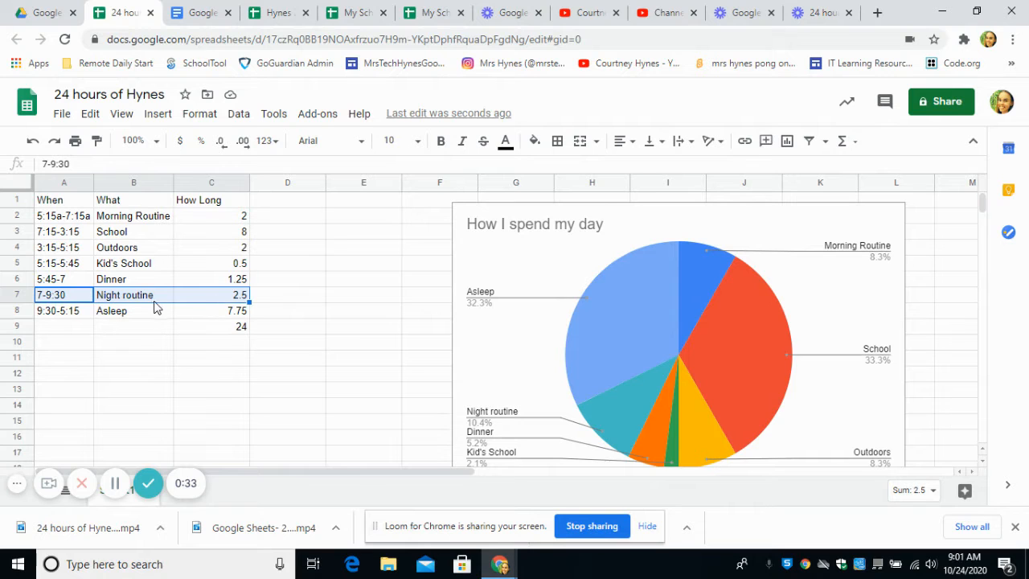
{"action": "left_click", "coordinate": [262, 329]}
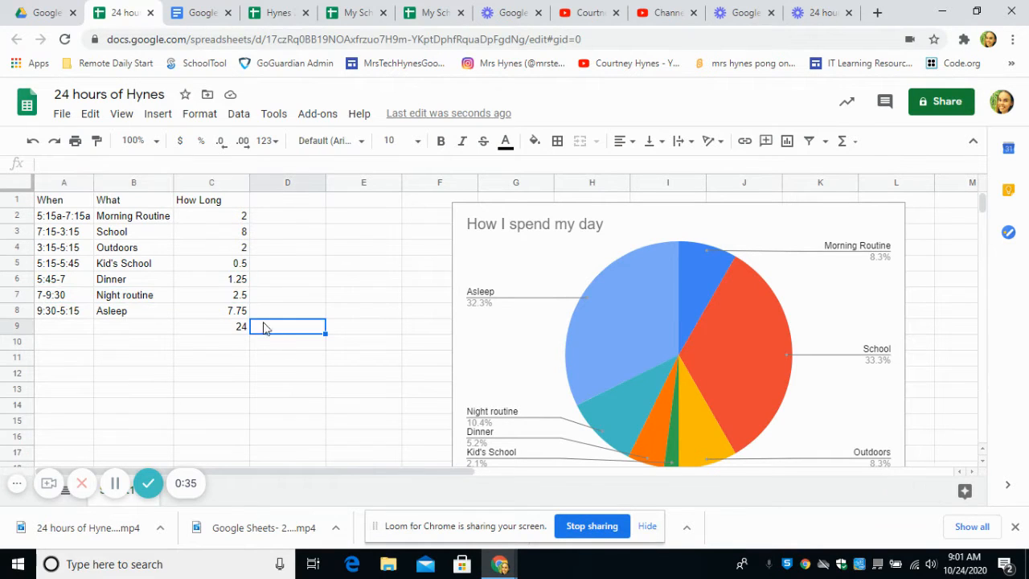
{"action": "left_click_drag", "start_coordinate": [229, 217], "coordinate": [229, 315]}
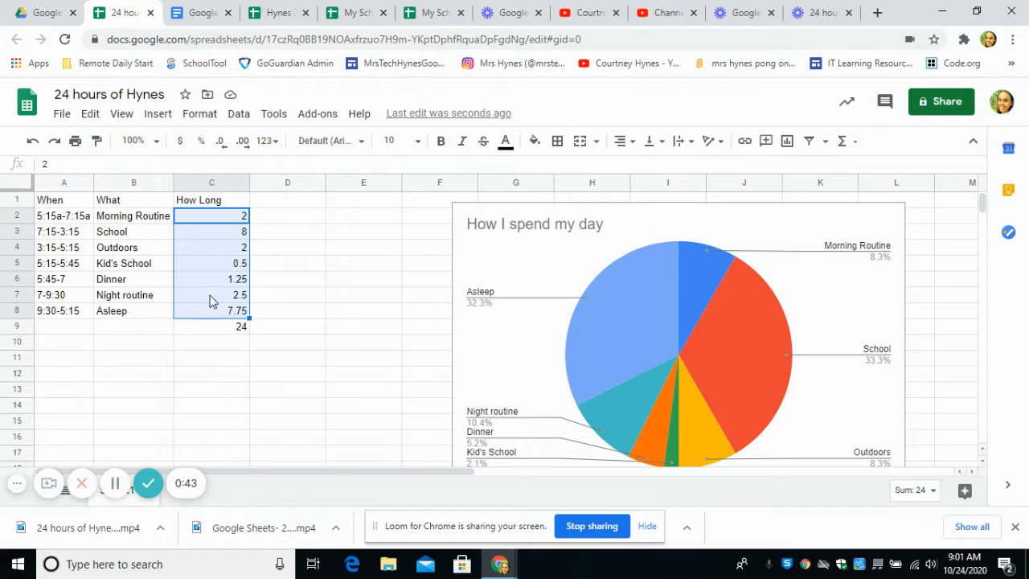
{"action": "left_click", "coordinate": [844, 145]}
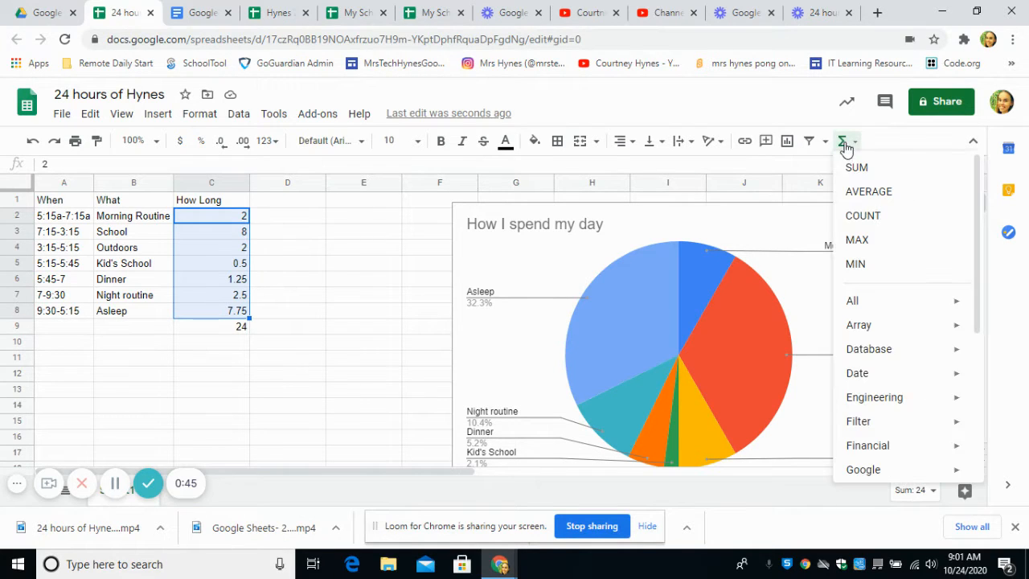
{"action": "left_click", "coordinate": [240, 328]}
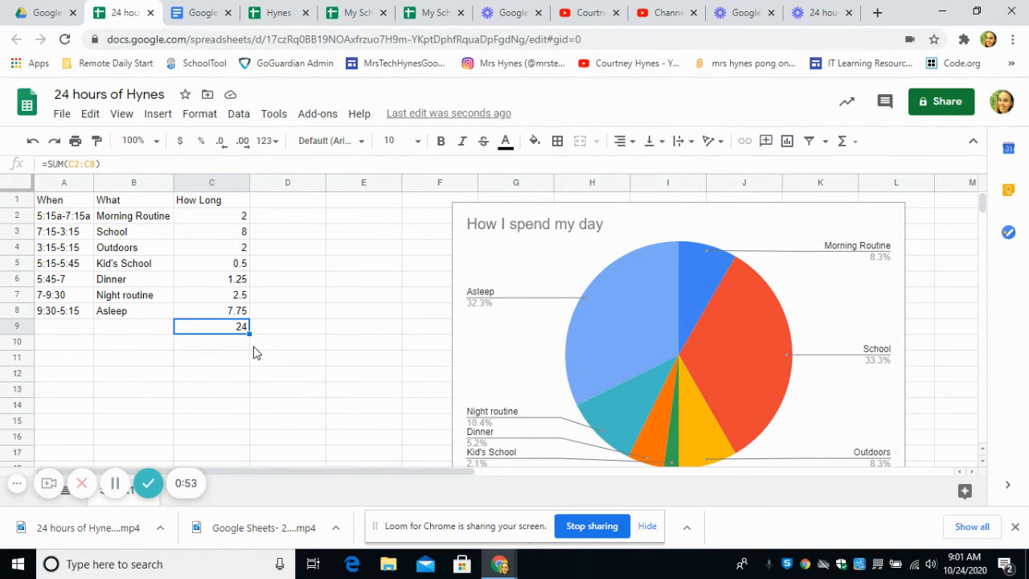
Add the header "Pecentage" in cell D1, beside the How Long column
{"action": "left_click", "coordinate": [281, 208]}
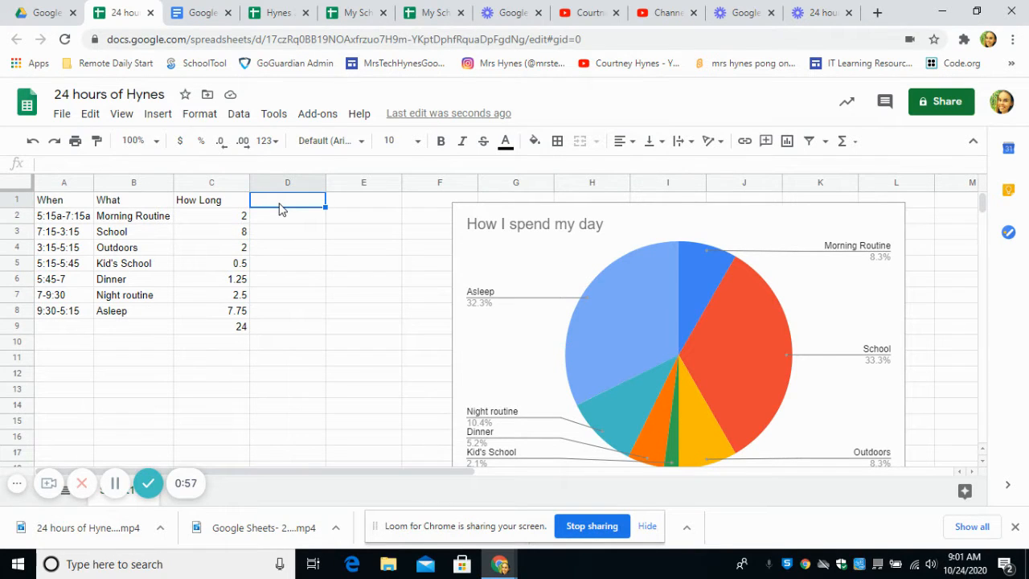
{"action": "type", "text": "Pecentage"}
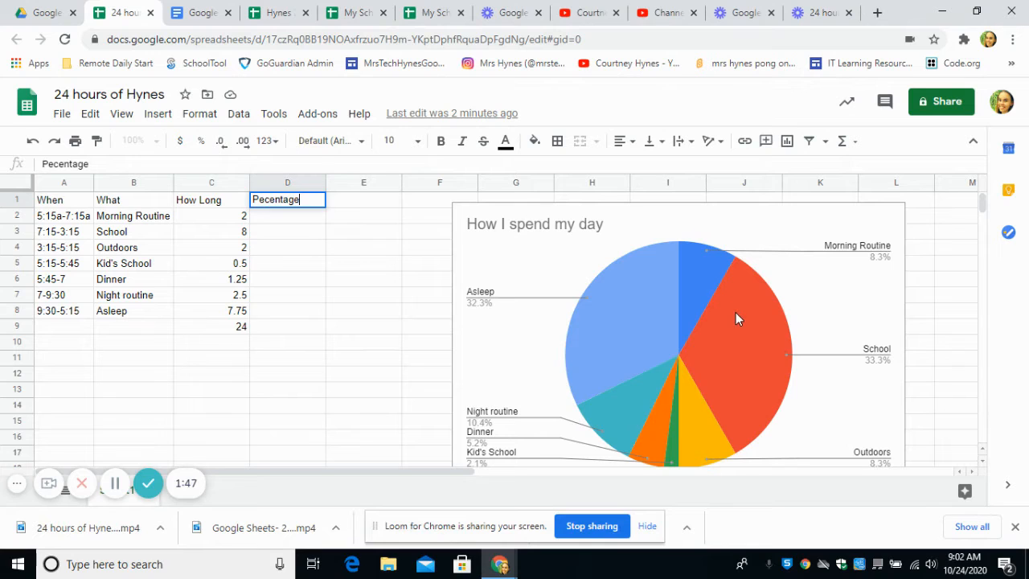
{"action": "left_click", "coordinate": [275, 223]}
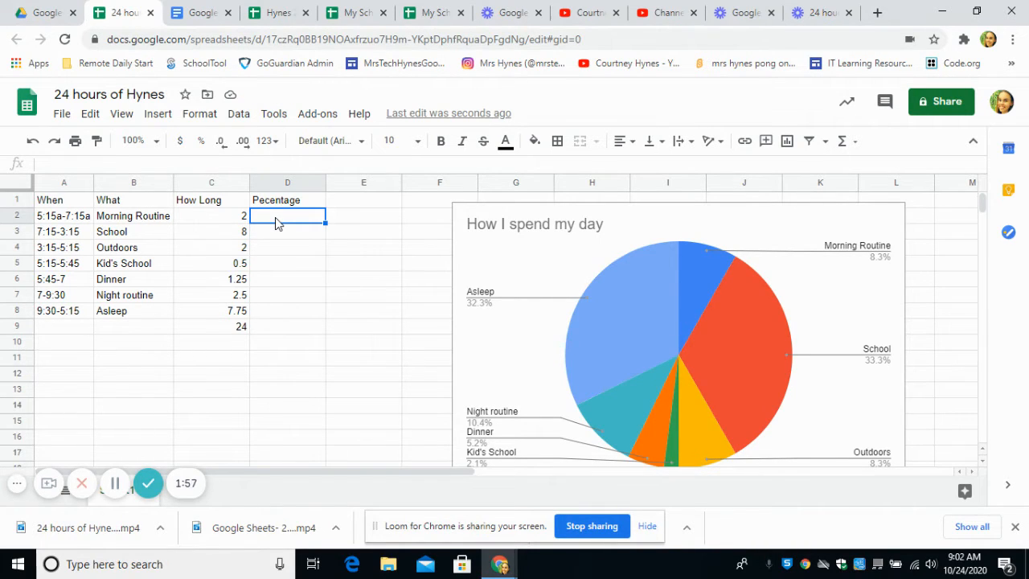
{"action": "left_click", "coordinate": [270, 201]}
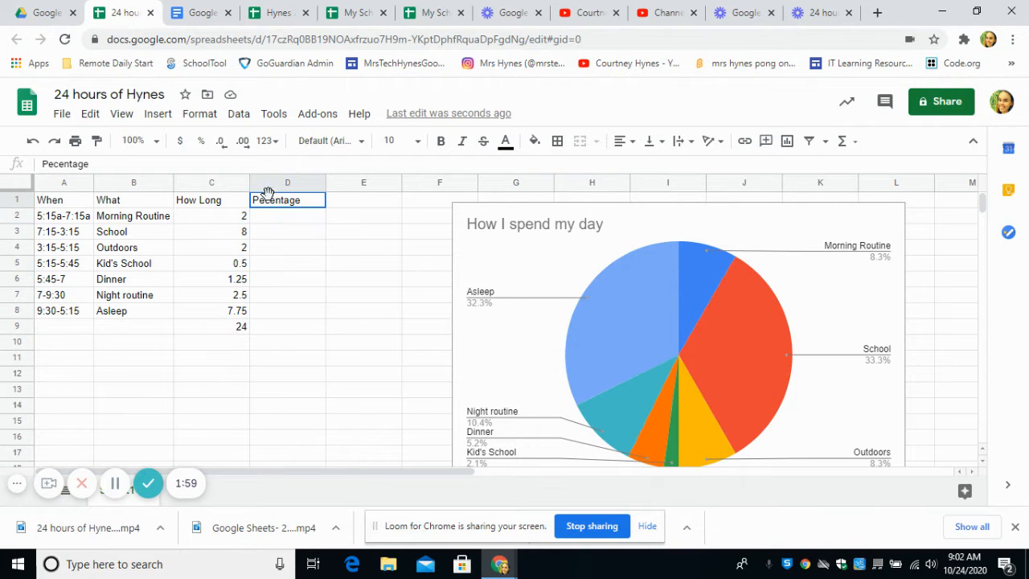
{"action": "left_click", "coordinate": [285, 233]}
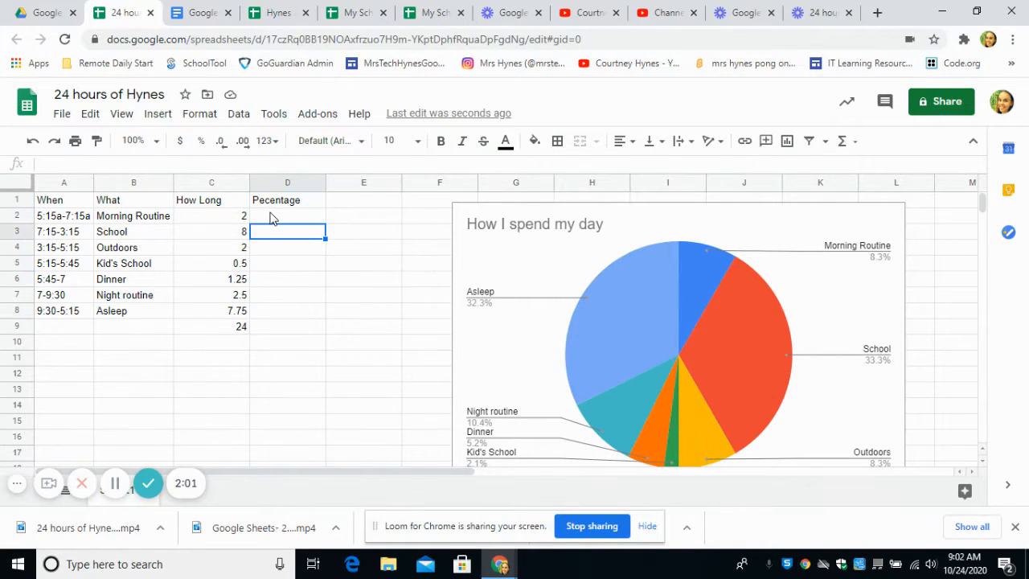
Apply the Automatic number format to the empty cells D2:D8 under the new header
{"action": "left_click_drag", "start_coordinate": [274, 217], "coordinate": [274, 320]}
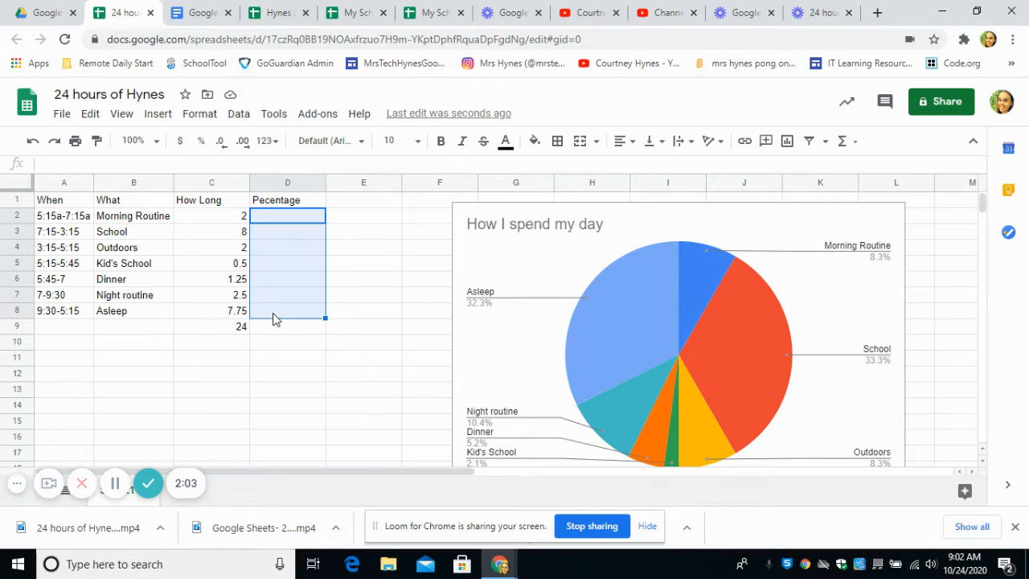
{"action": "left_click", "coordinate": [229, 115]}
{"action": "mouse_move", "coordinate": [201, 118]}
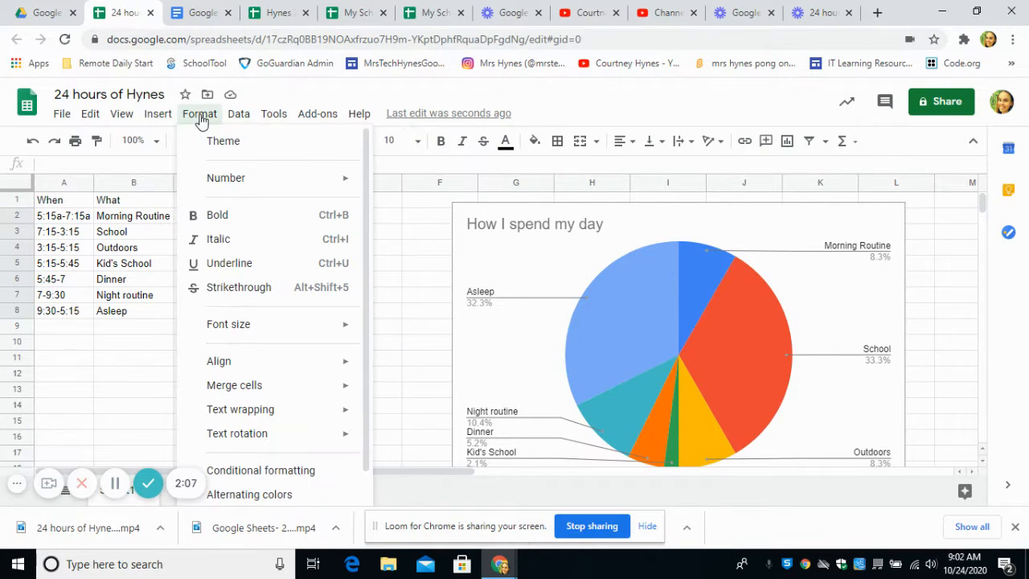
{"action": "mouse_move", "coordinate": [211, 177]}
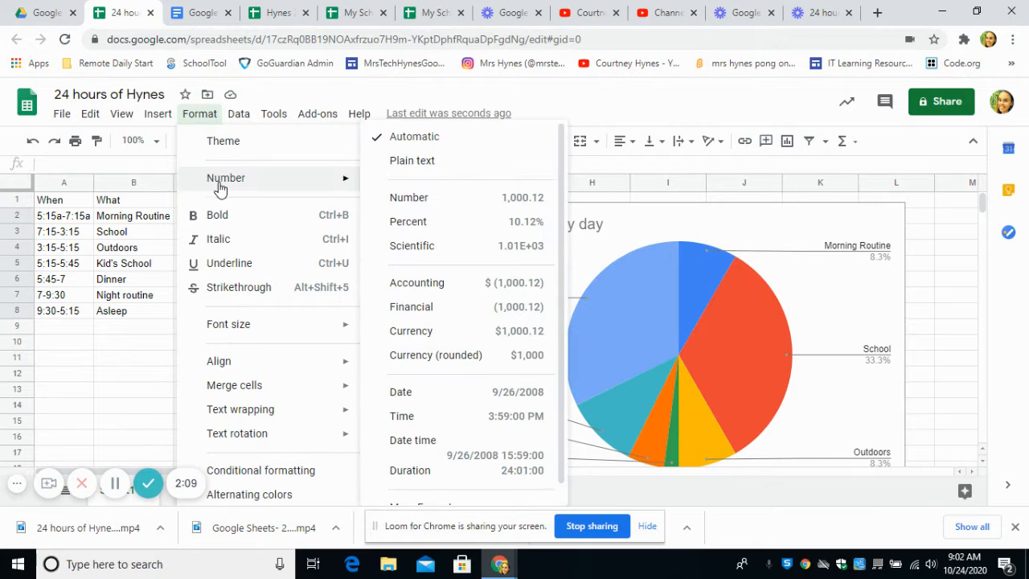
{"action": "left_click", "coordinate": [414, 138]}
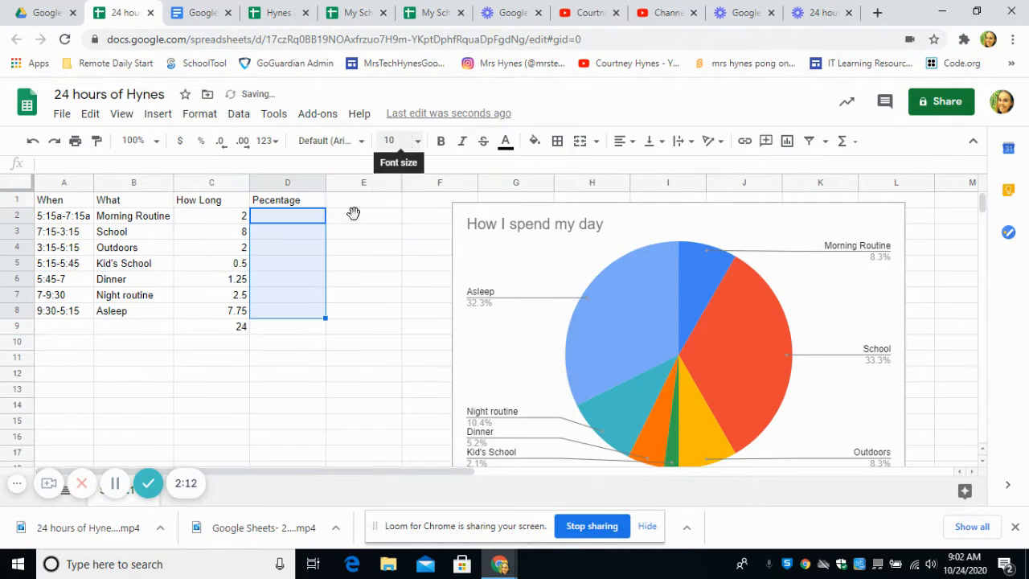
{"action": "left_click", "coordinate": [318, 405]}
Enter the formula =100*C2/24 in D2 to calculate the Morning Routine's percentage of the day
{"action": "left_click", "coordinate": [271, 217]}
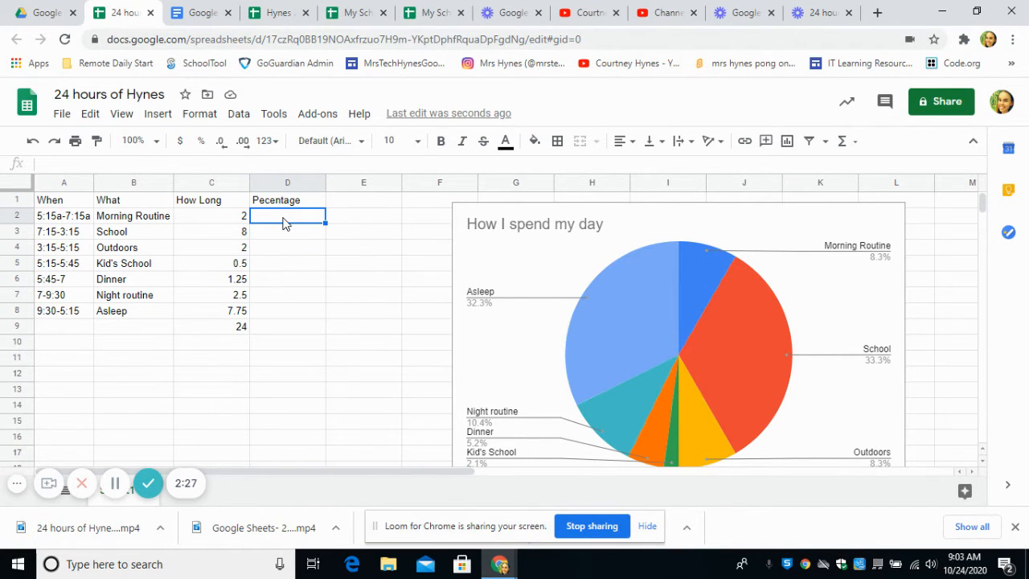
{"action": "type", "text": "="}
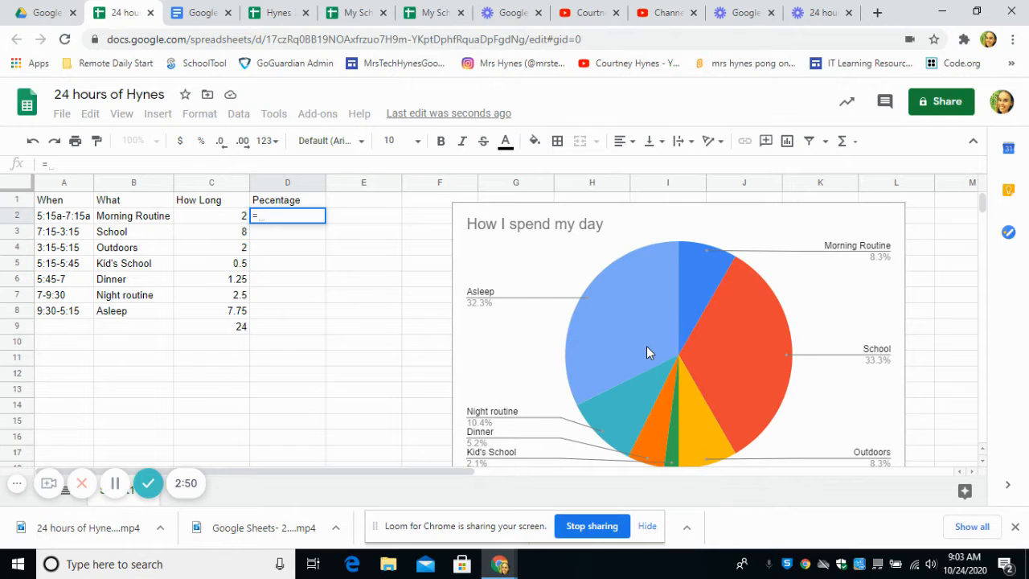
{"action": "type", "text": "100"}
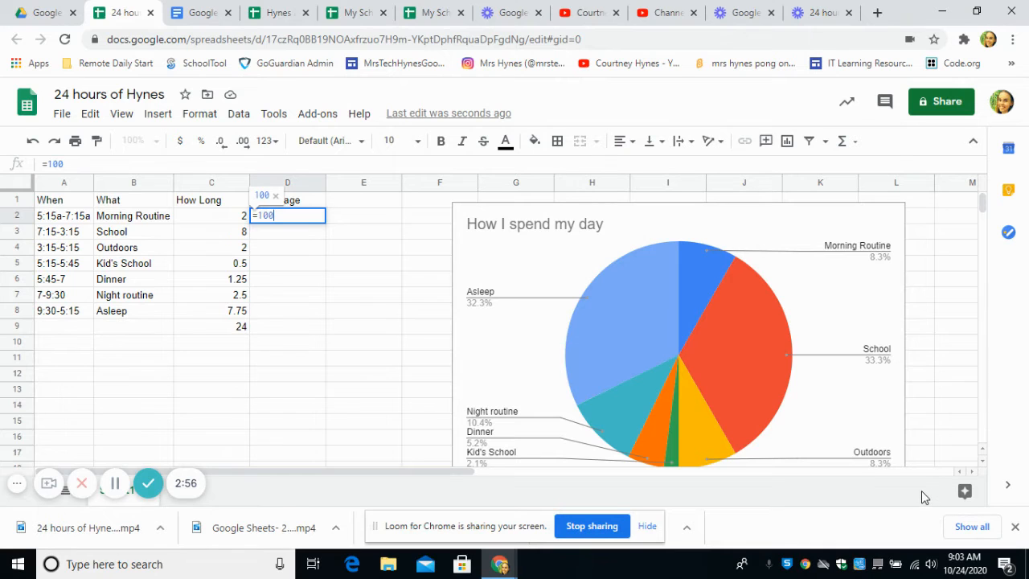
{"action": "type", "text": "*"}
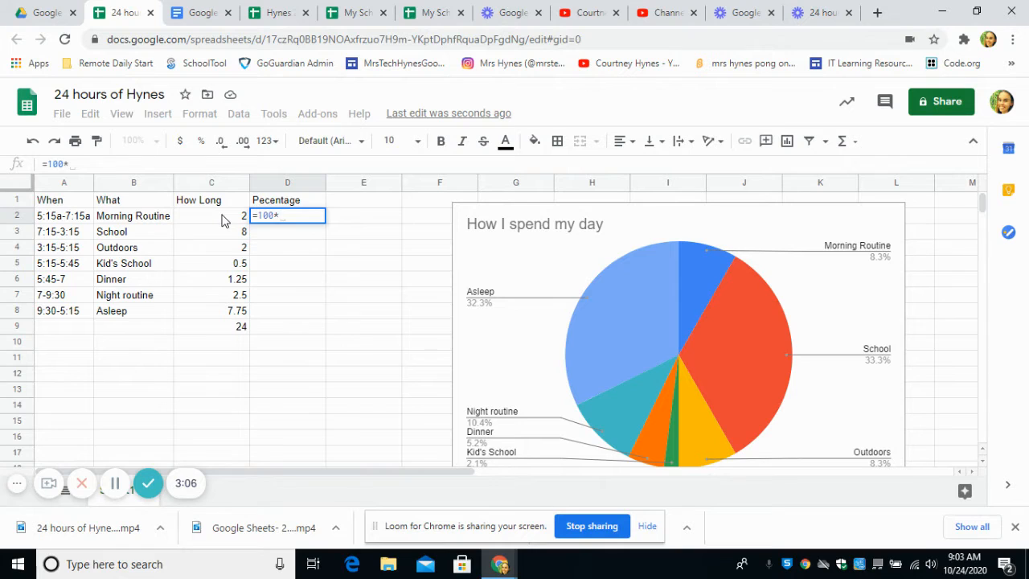
{"action": "left_click", "coordinate": [219, 221]}
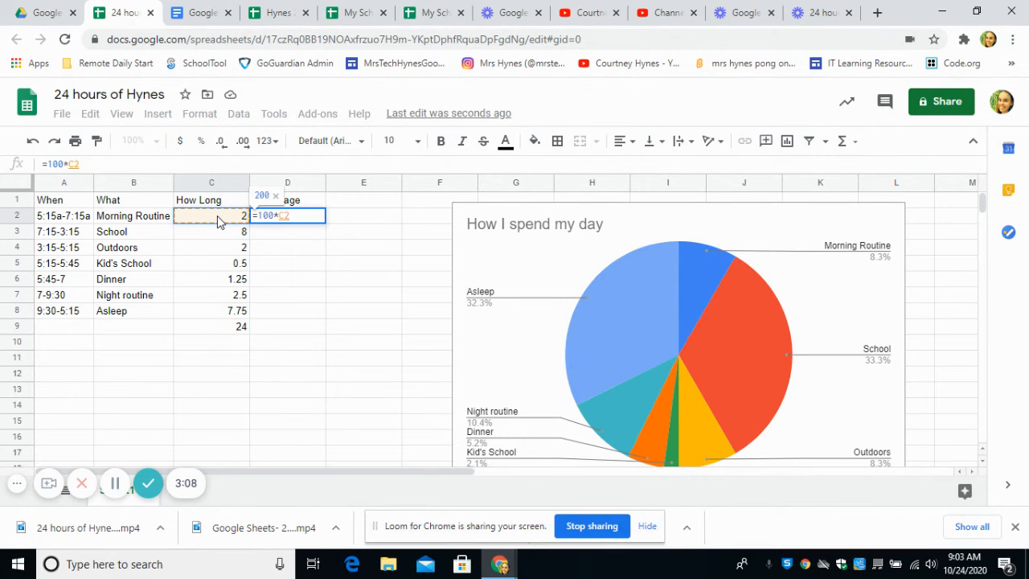
{"action": "type", "text": "/"}
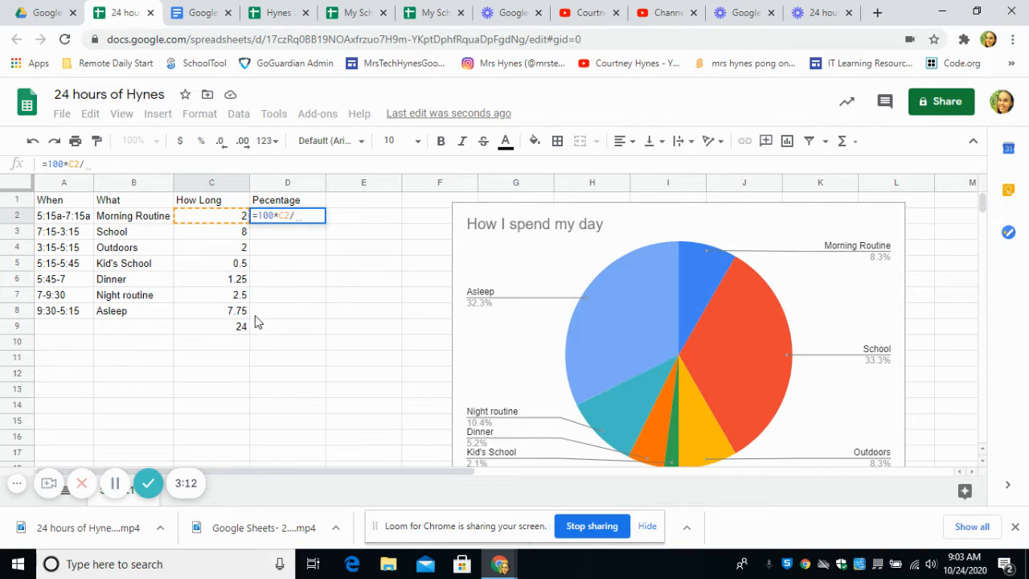
{"action": "type", "text": "24"}
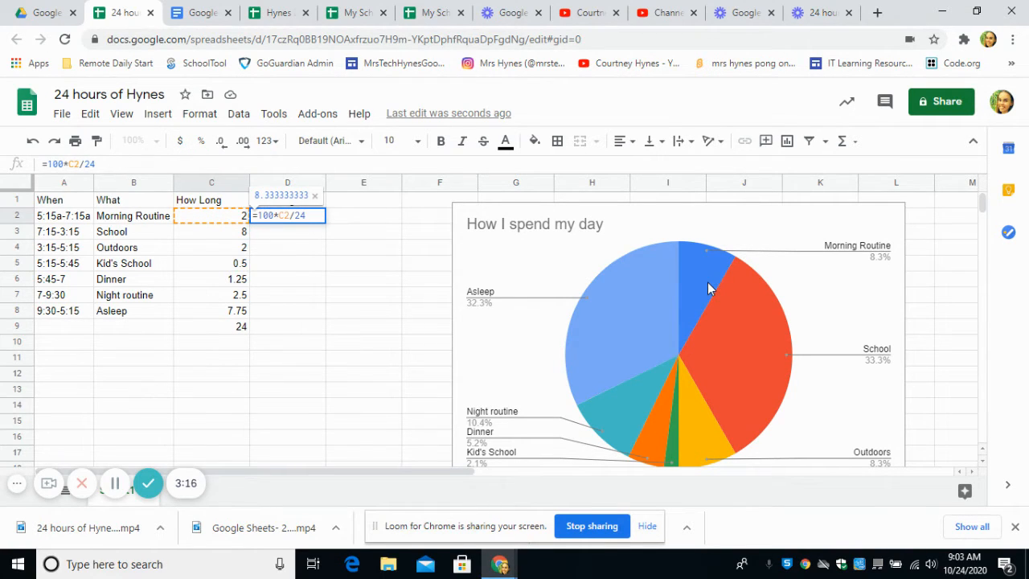
{"action": "key", "text": "Return"}
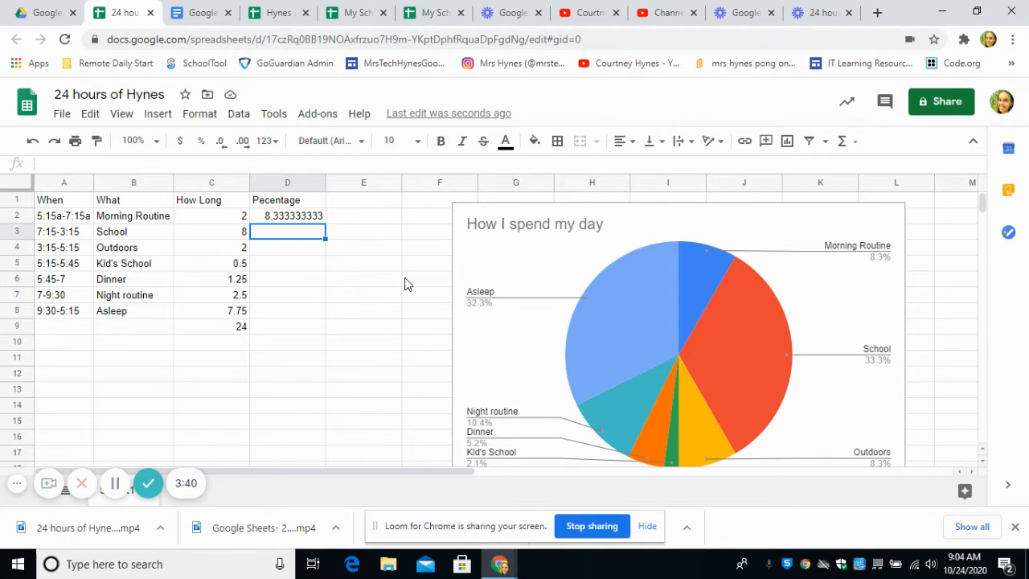
{"action": "left_click", "coordinate": [339, 277]}
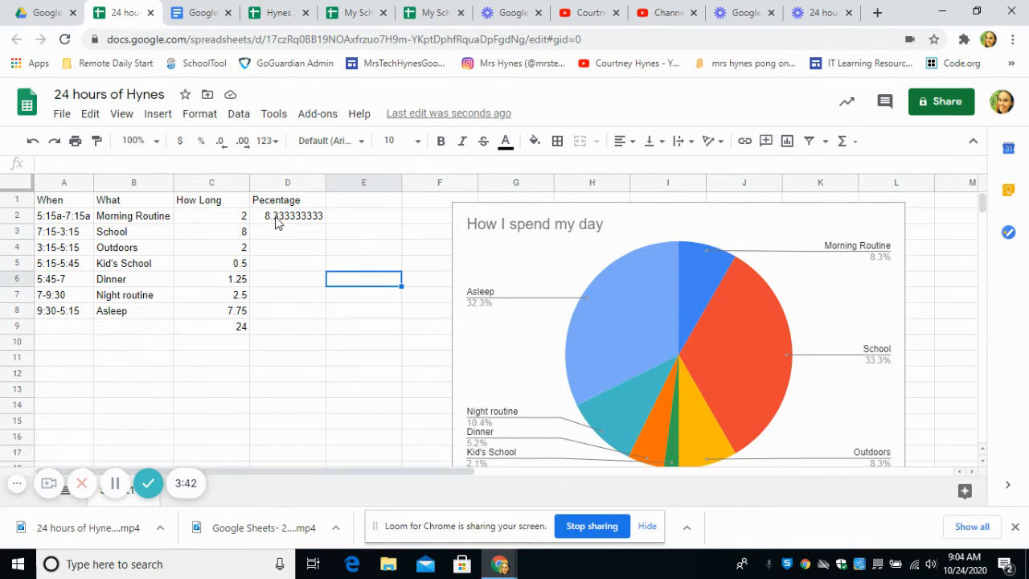
Fill the percentage formula from D2 down through D8 for the remaining activities
{"action": "left_click_drag", "start_coordinate": [272, 219], "coordinate": [270, 322]}
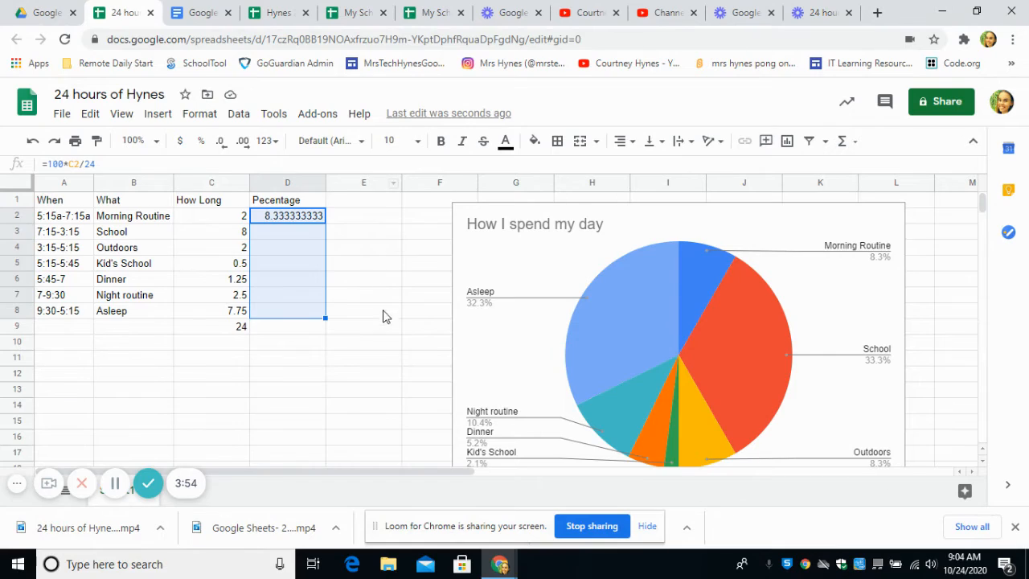
{"action": "left_click", "coordinate": [384, 351], "text": "ctrl"}
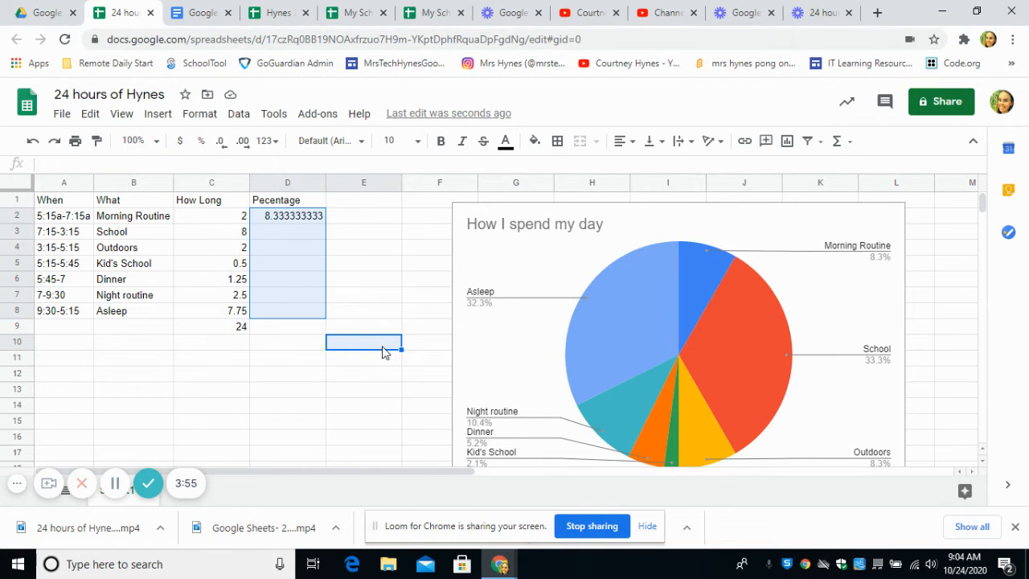
{"action": "left_click", "coordinate": [298, 218]}
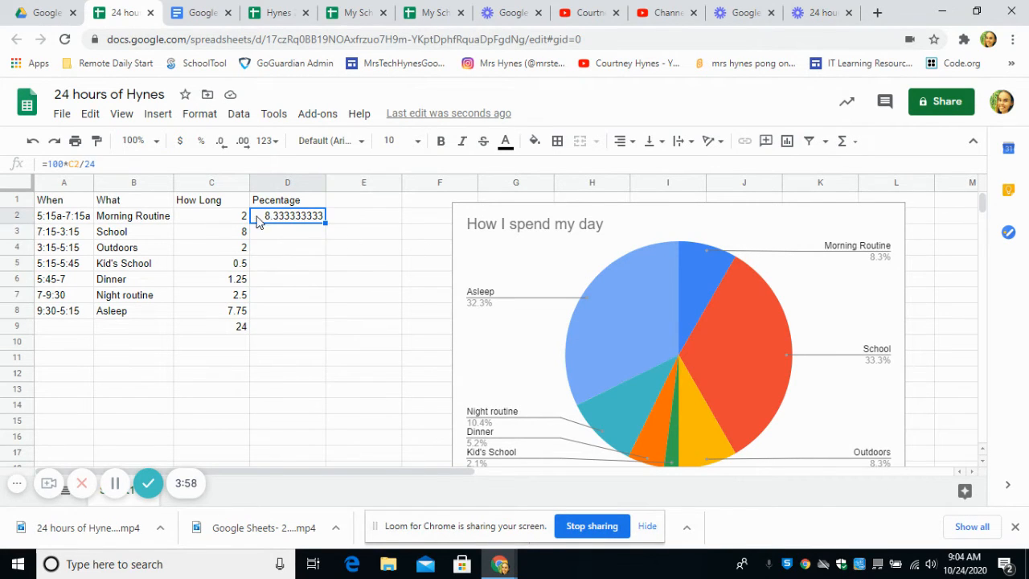
{"action": "left_click_drag", "start_coordinate": [258, 221], "coordinate": [277, 315]}
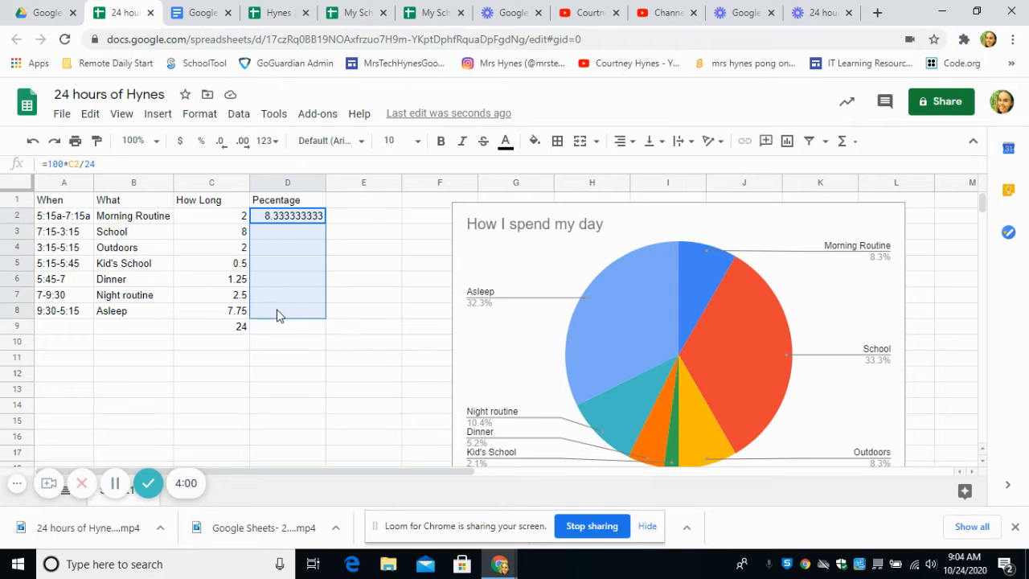
{"action": "key", "text": "ctrl+d"}
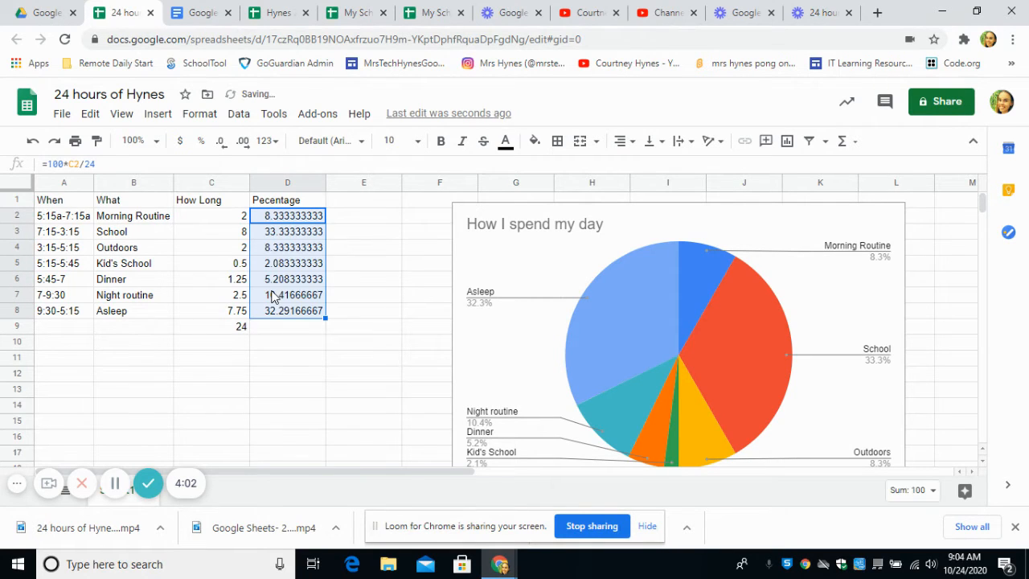
{"action": "left_click", "coordinate": [369, 278]}
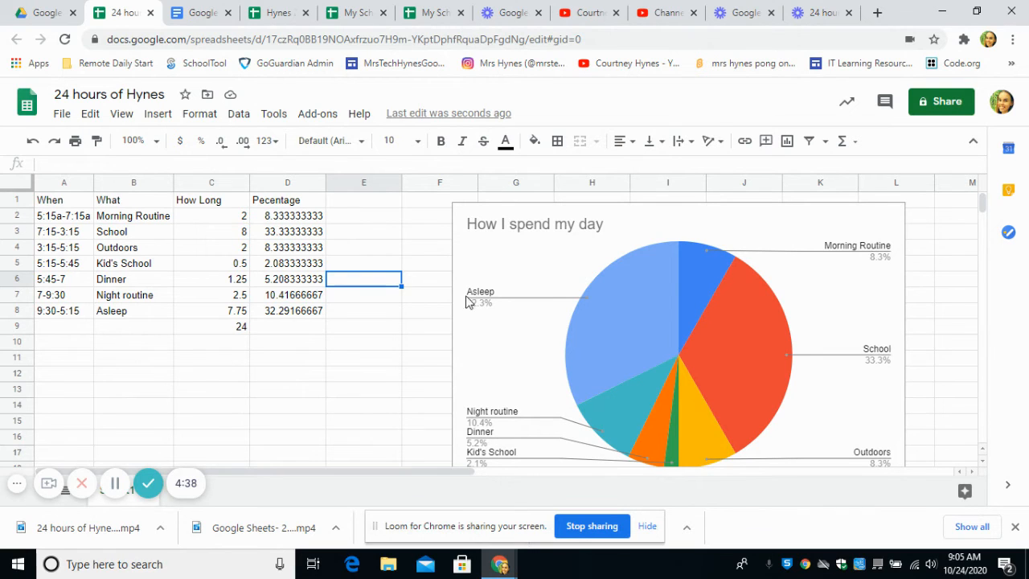
Enter the formula =100*C2/24 in cell E2, beside the Morning Routine's percentage
{"action": "left_click", "coordinate": [364, 359]}
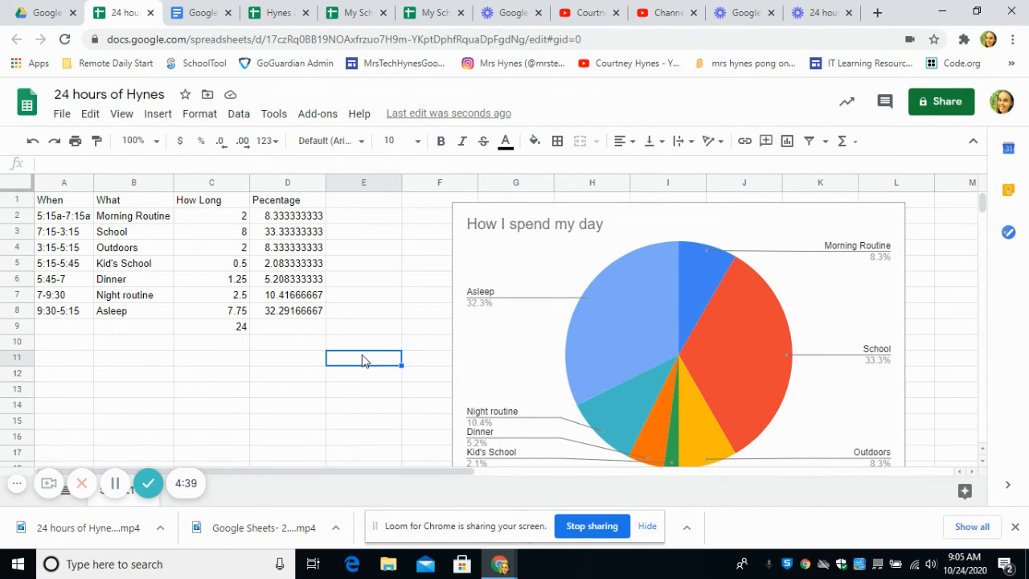
{"action": "left_click", "coordinate": [345, 216]}
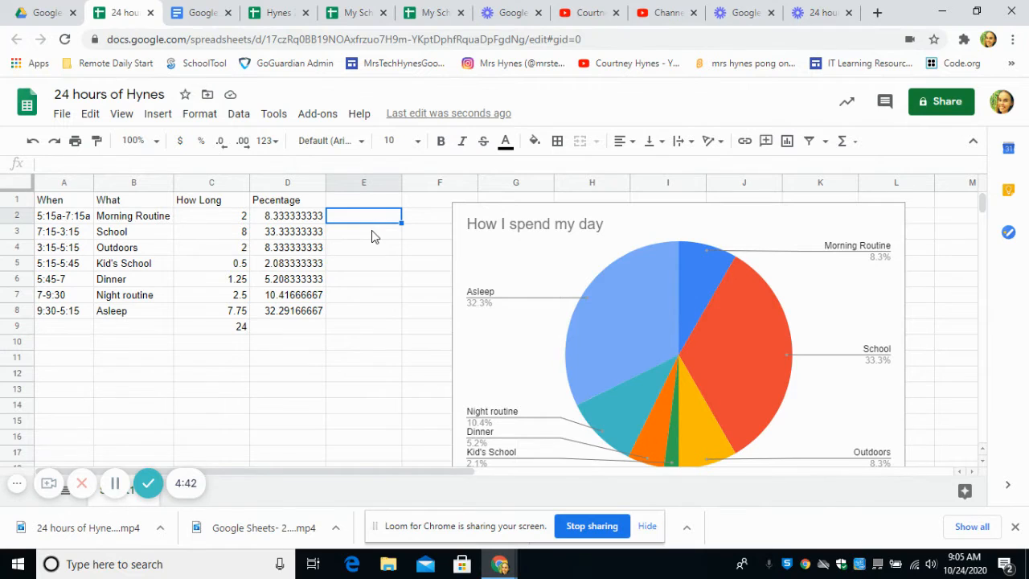
{"action": "type", "text": "="}
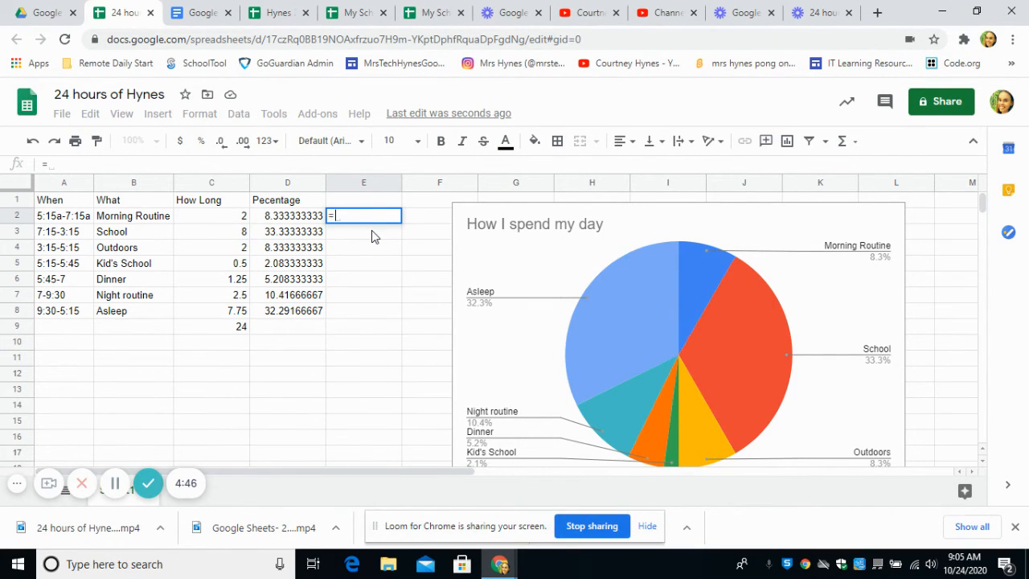
{"action": "left_click", "coordinate": [213, 225]}
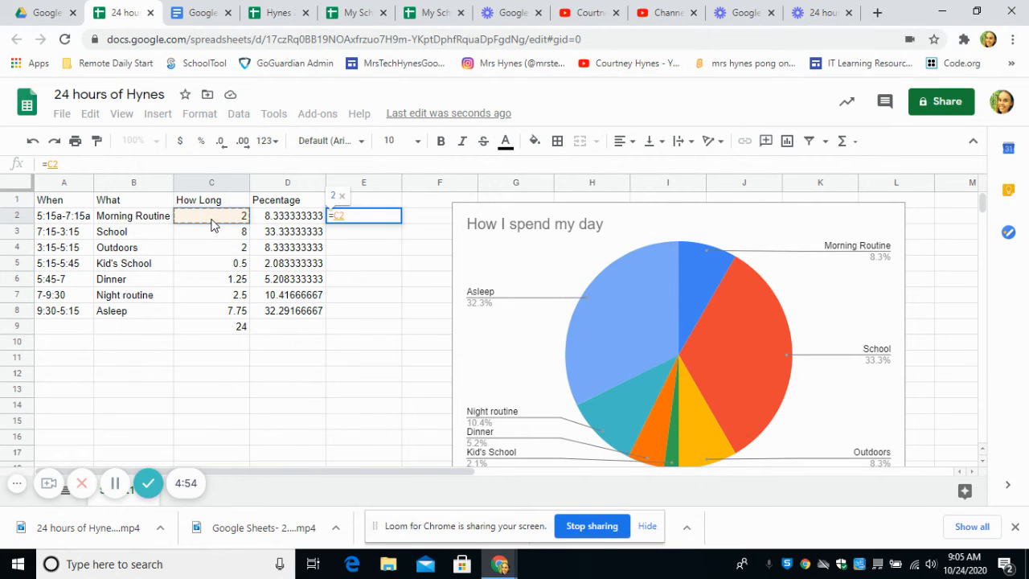
{"action": "key", "text": "BackSpace"}
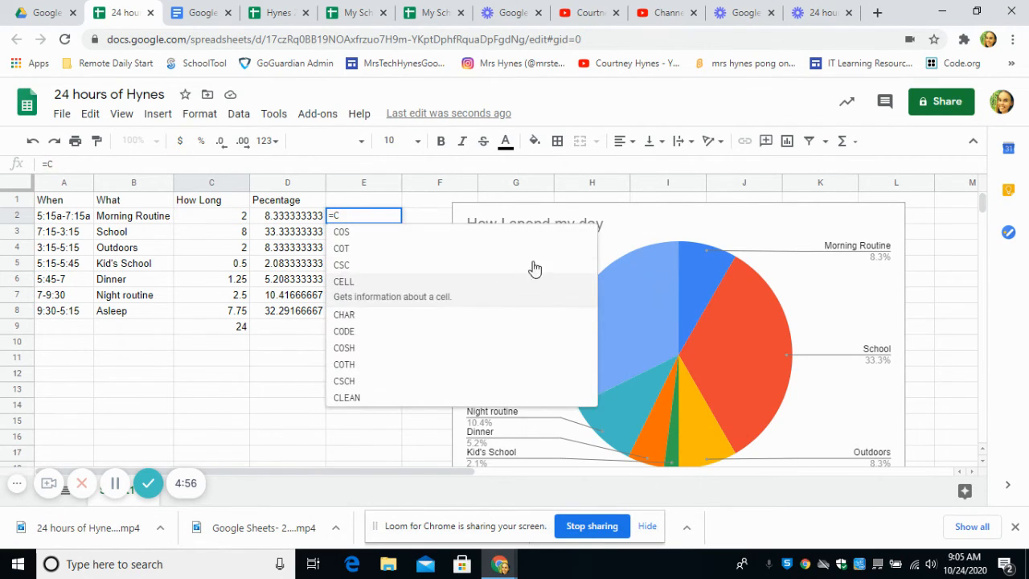
{"action": "key", "text": "BackSpace"}
{"action": "type", "text": "1"}
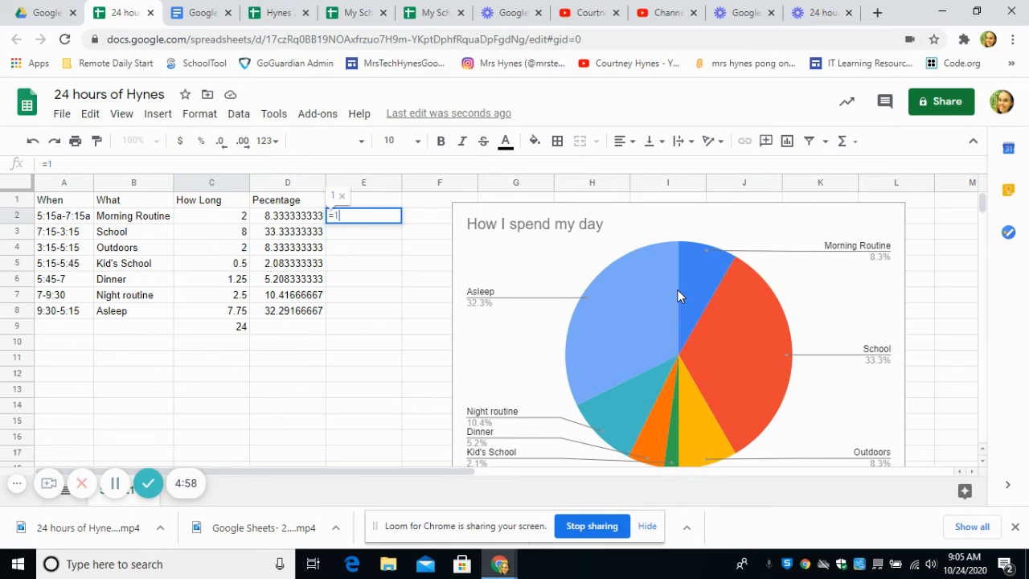
{"action": "type", "text": "00*"}
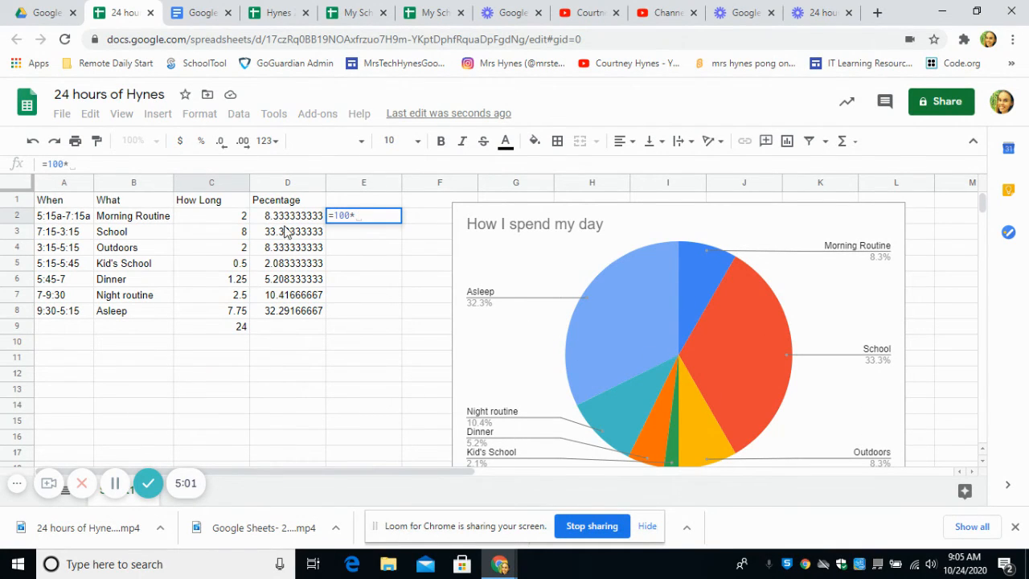
{"action": "left_click", "coordinate": [237, 217]}
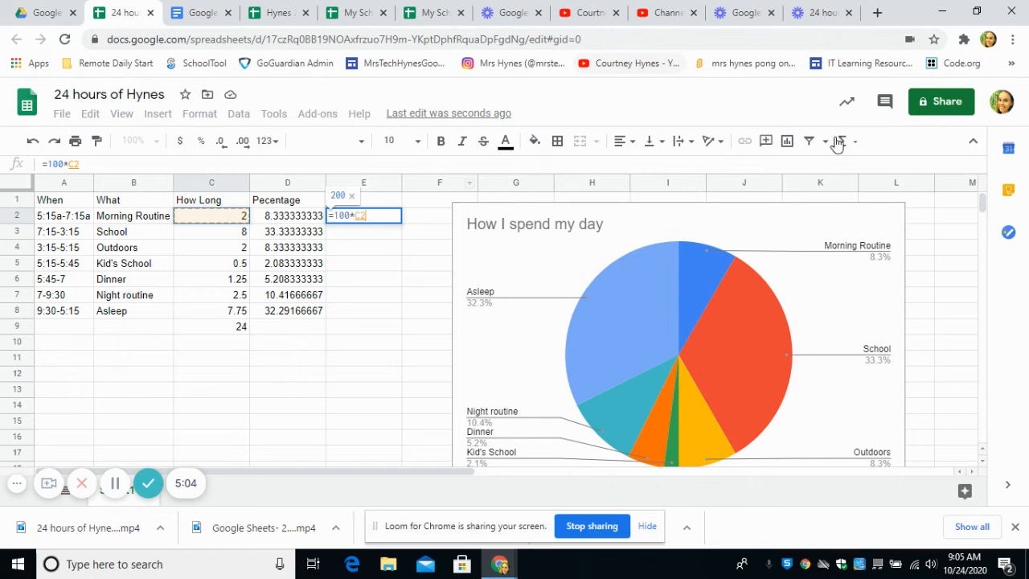
{"action": "type", "text": "/24"}
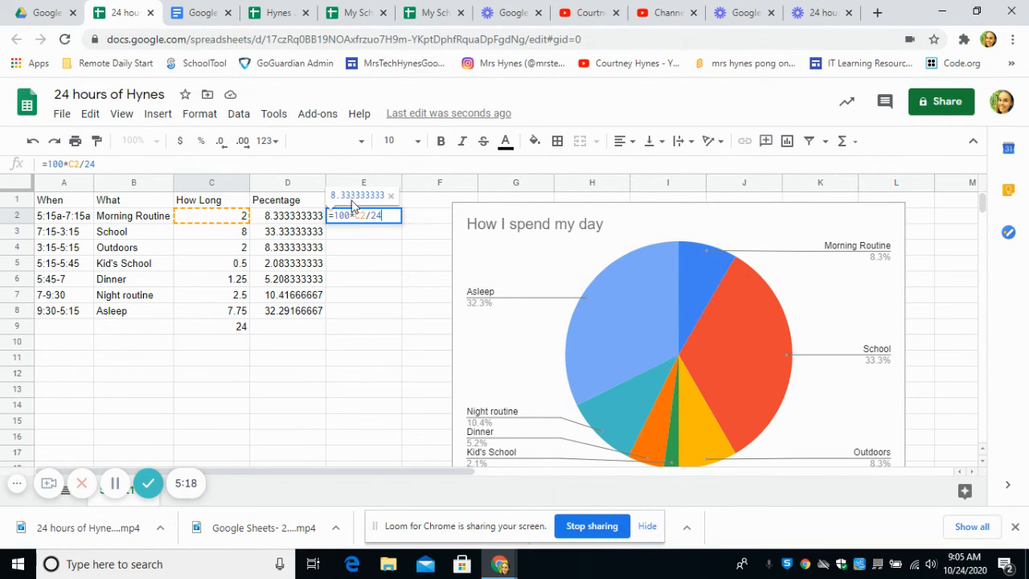
{"action": "key", "text": "Return"}
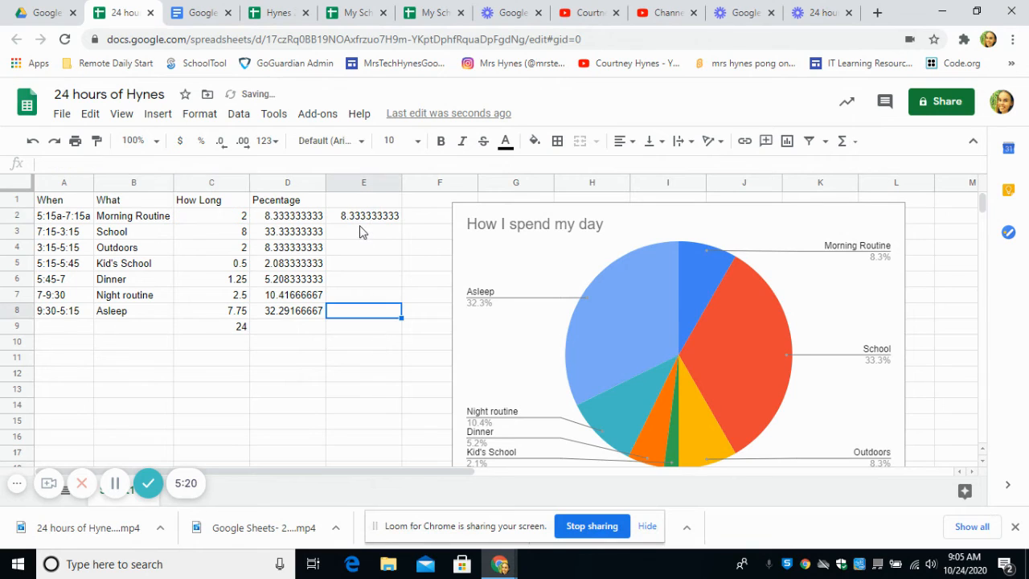
Clear the duplicate percentage formula from cell E2
{"action": "left_click", "coordinate": [366, 223]}
{"action": "key", "text": "Delete"}
{"action": "left_click", "coordinate": [370, 279]}
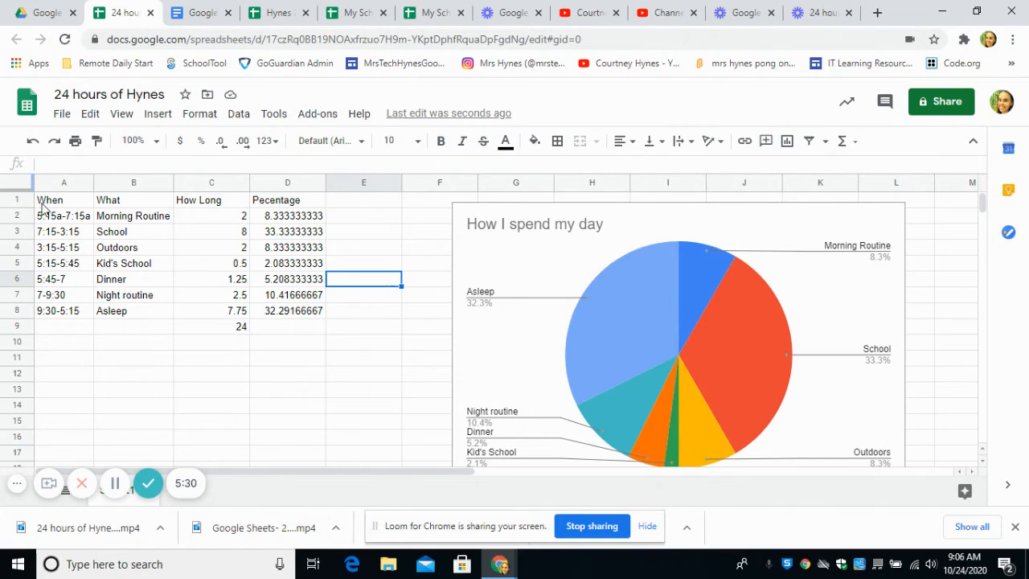
Total the percentages in D2:D8 with a SUM formula in cell D9
{"action": "left_click", "coordinate": [289, 330]}
{"action": "left_click_drag", "start_coordinate": [276, 216], "coordinate": [279, 315]}
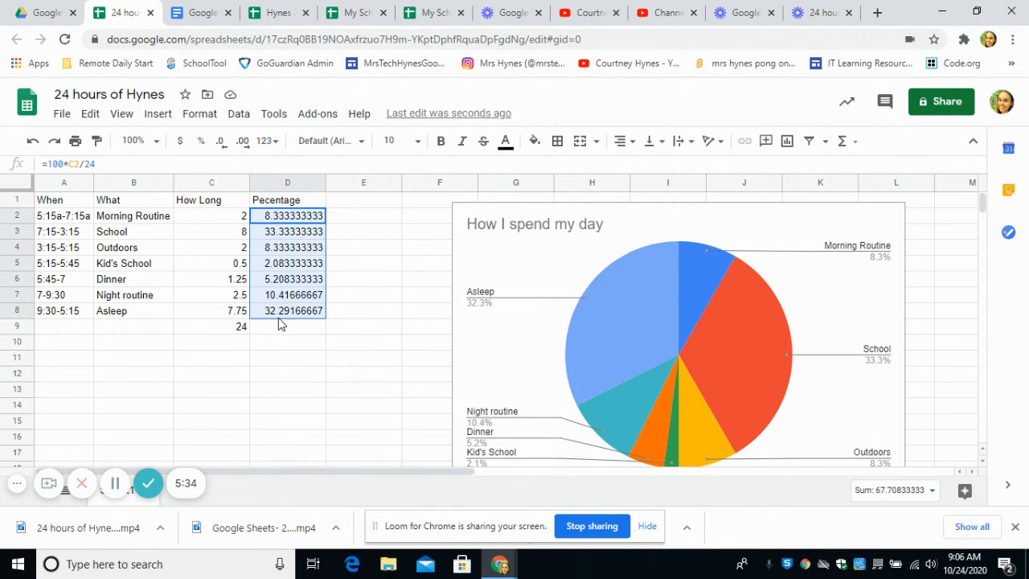
{"action": "left_click", "coordinate": [844, 140]}
{"action": "left_click", "coordinate": [857, 169]}
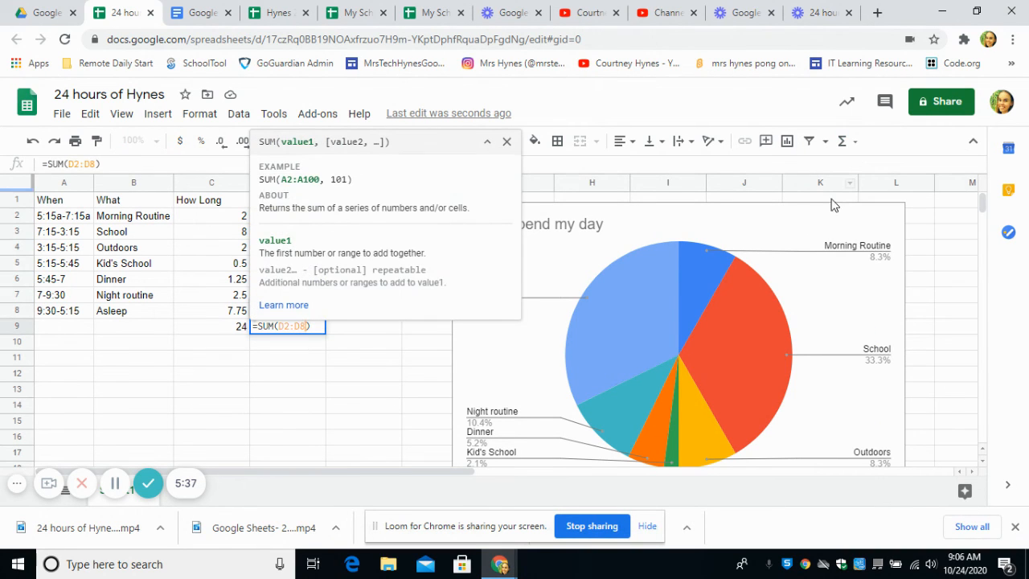
{"action": "left_click", "coordinate": [281, 358]}
{"action": "left_click", "coordinate": [314, 330]}
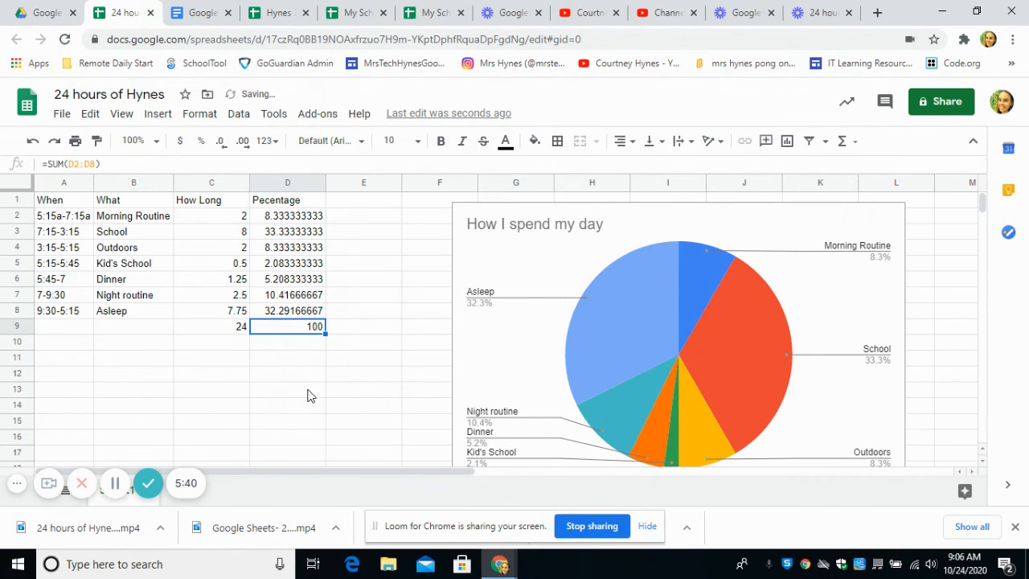